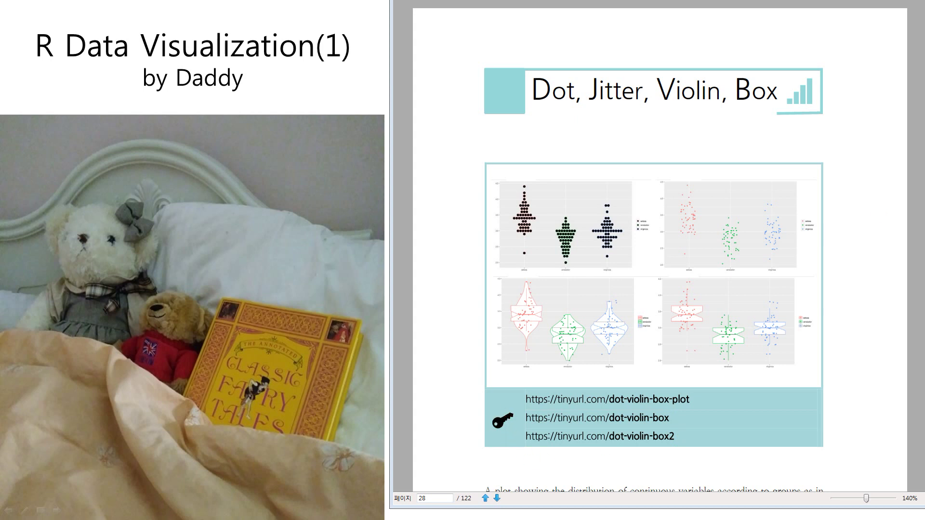
Advance the slides from page 28 to the Beeswarm plot page 32.
key(Page_Down)
key(Page_Down)
key(Page_Down)
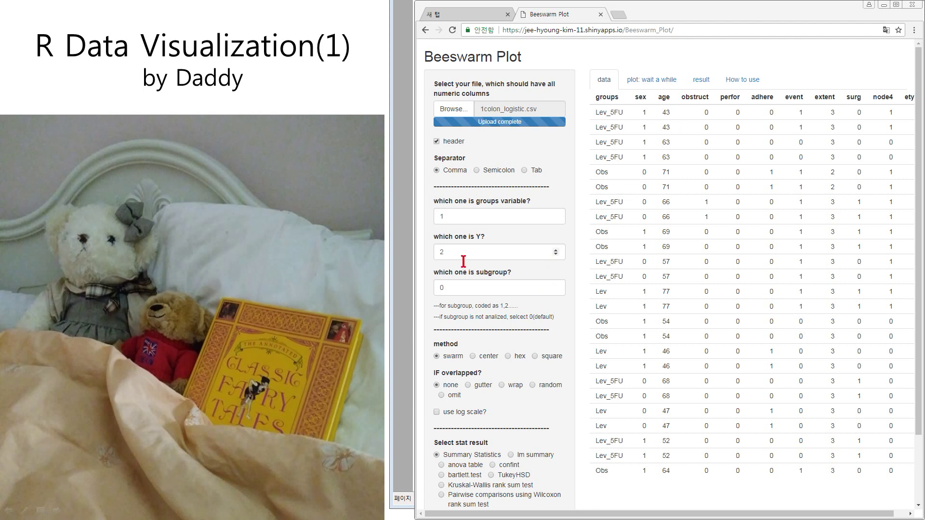
Plot column 3 (age), try gutter, wrap and random, settle on omit, enable log scale.
drag(470, 253, 429, 257)
text(3)
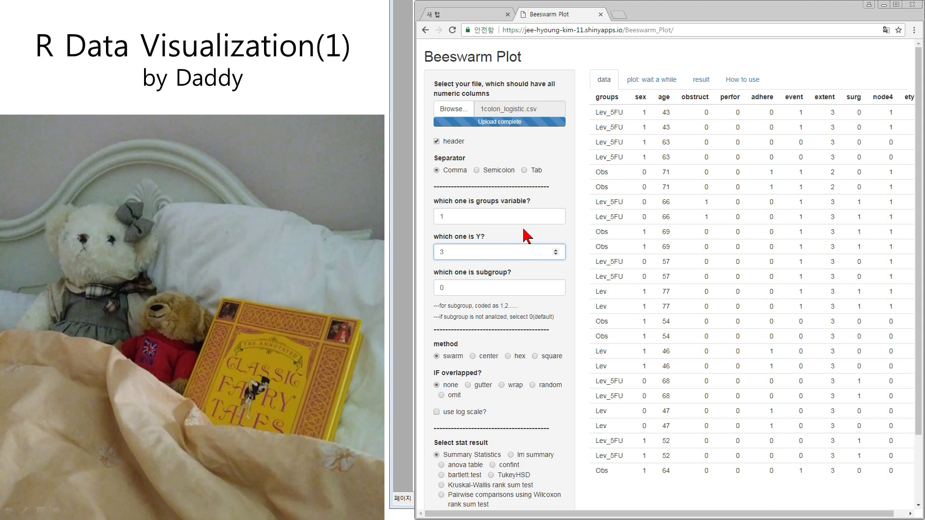
click(650, 80)
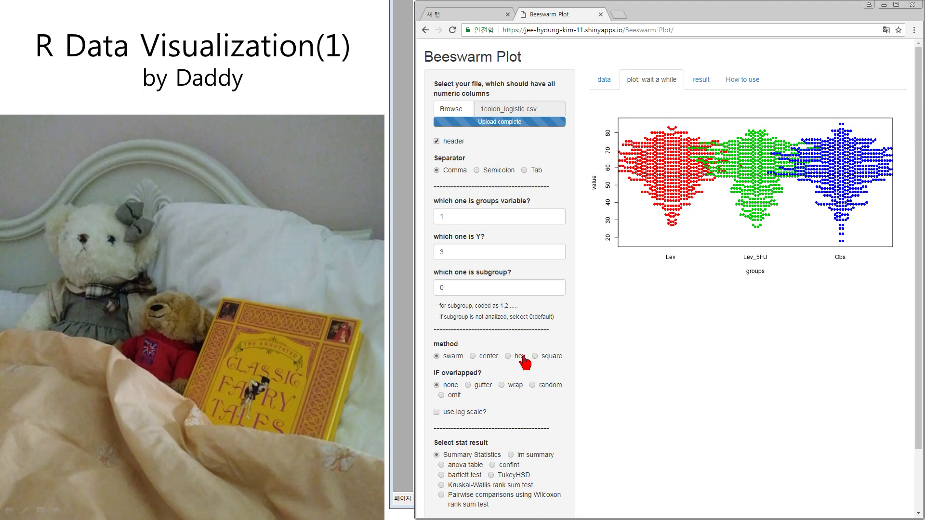
click(468, 386)
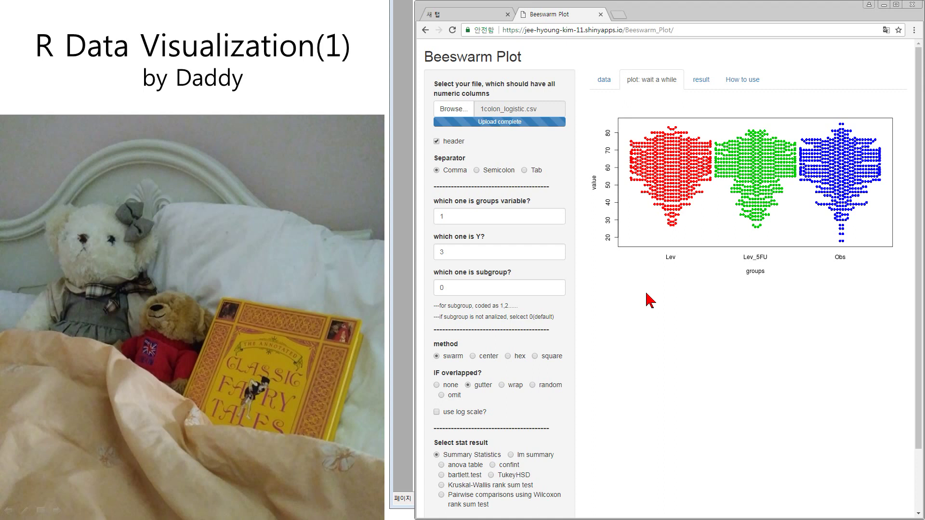
click(512, 394)
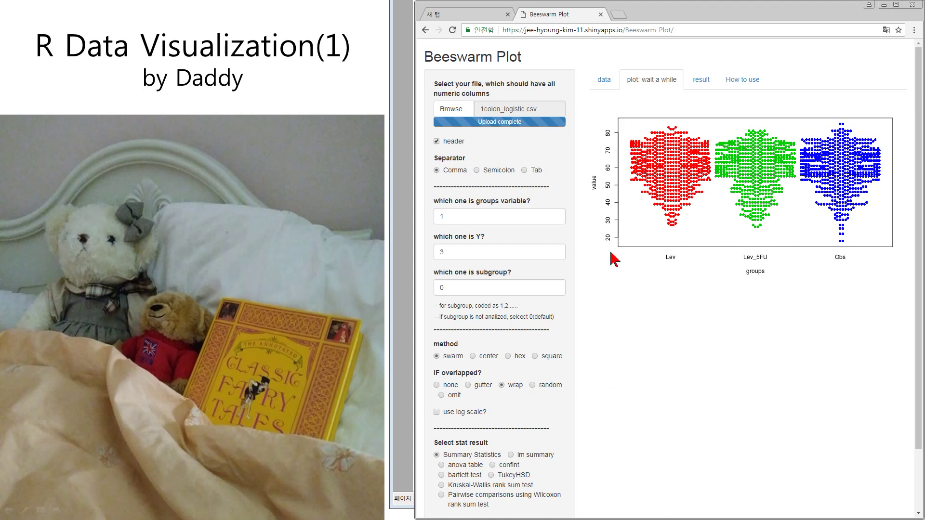
click(534, 385)
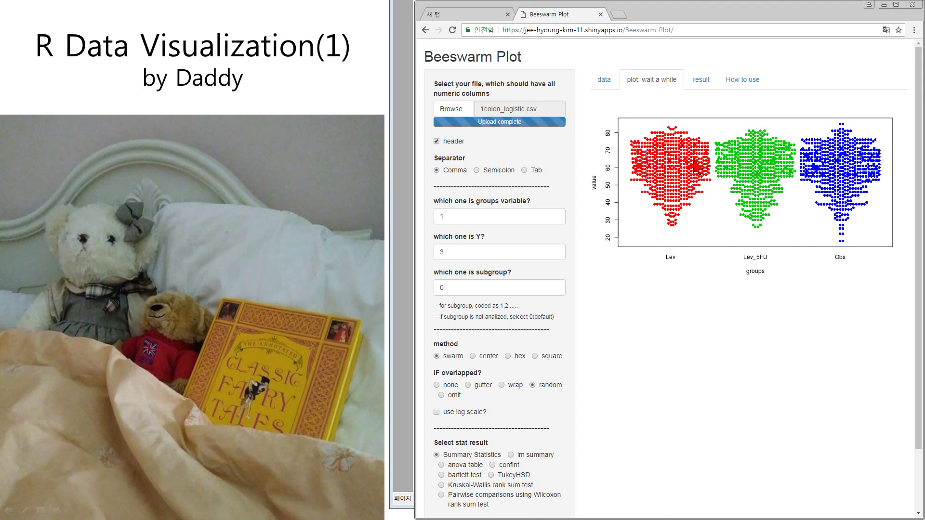
click(442, 395)
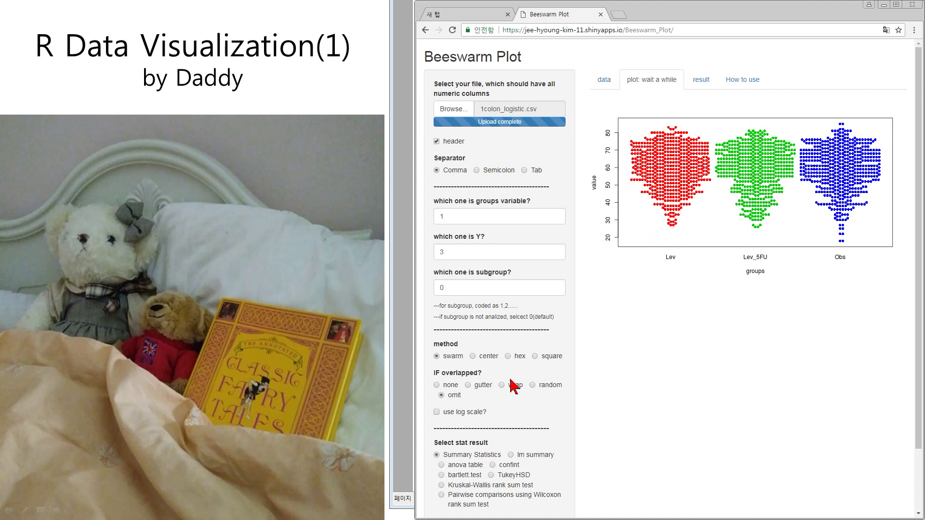
click(437, 412)
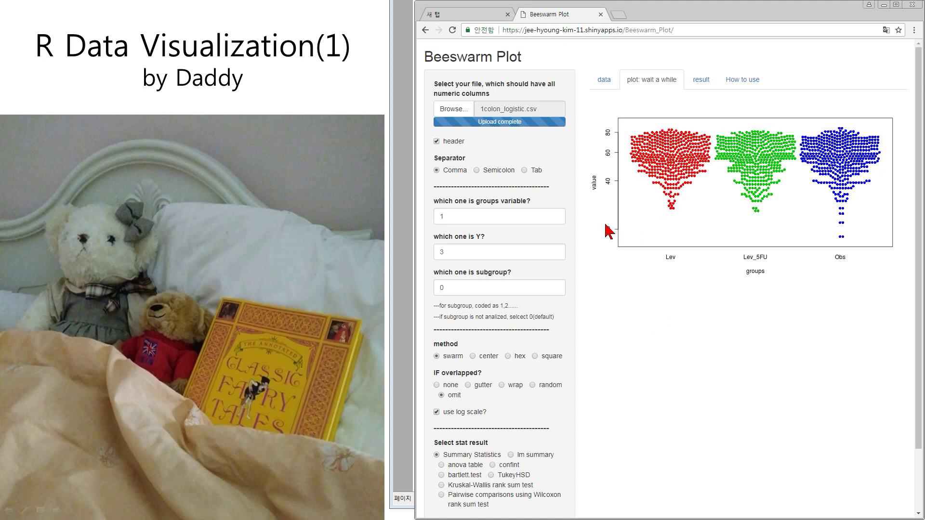
Turn off log scale and try center and hex layouts before returning to swarm.
click(437, 413)
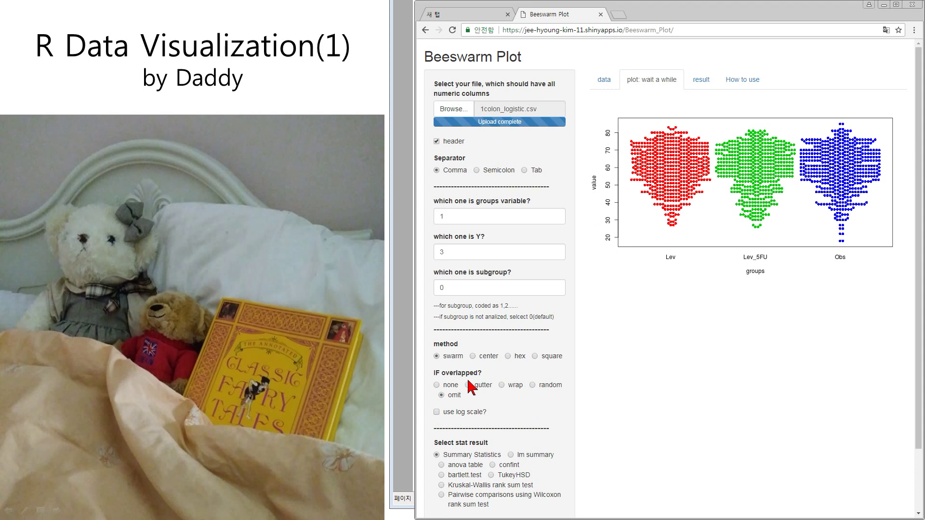
click(474, 356)
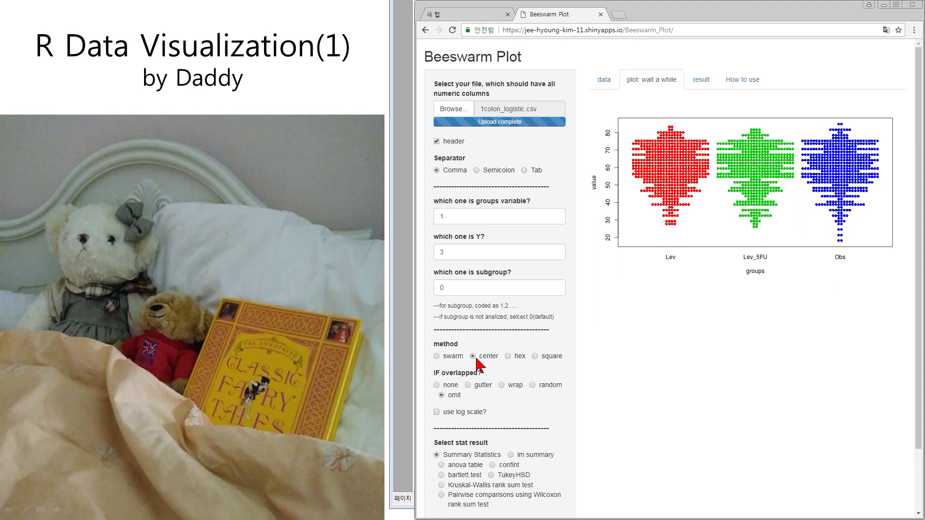
click(508, 356)
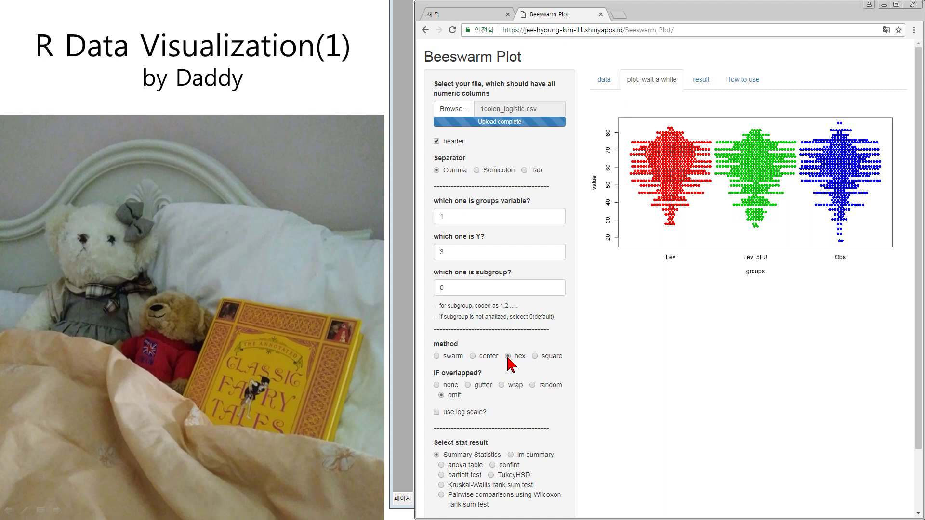
click(535, 357)
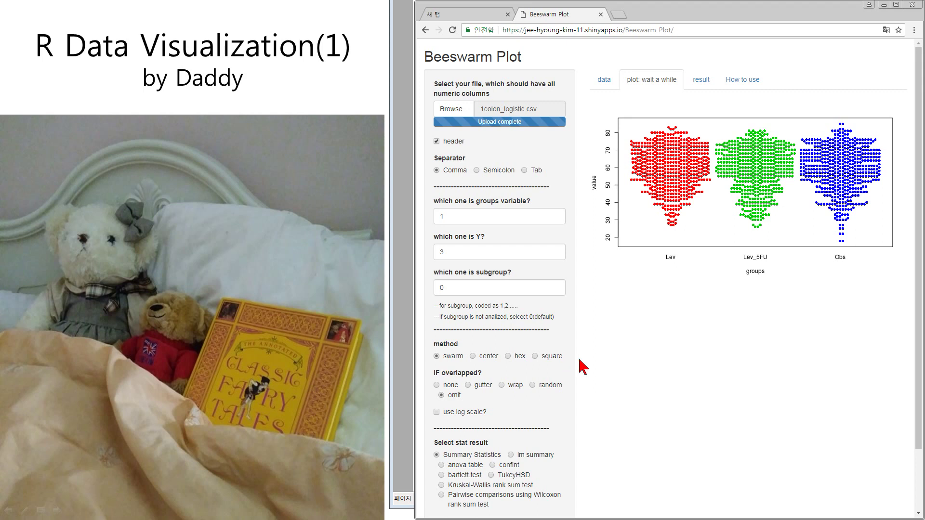
Check the data table and change the subgroup column from 0 to 2 (sex).
click(611, 84)
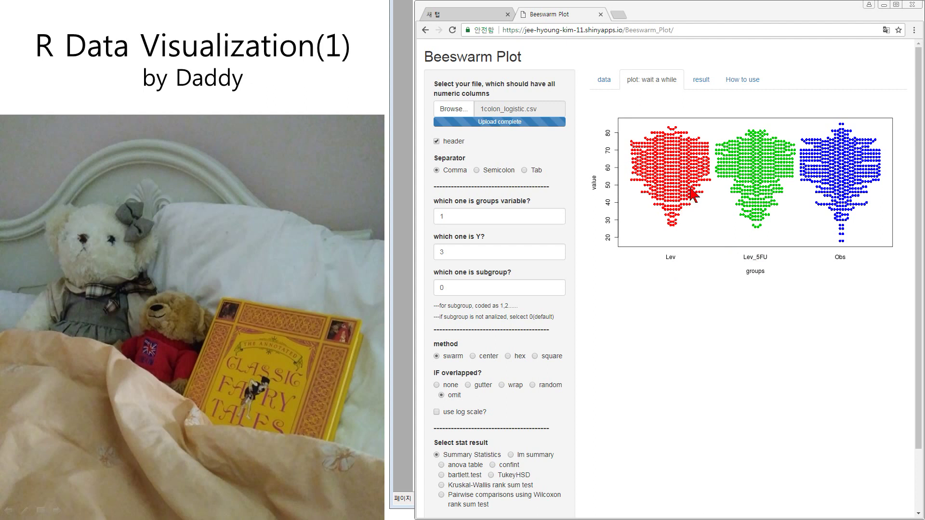
click(603, 79)
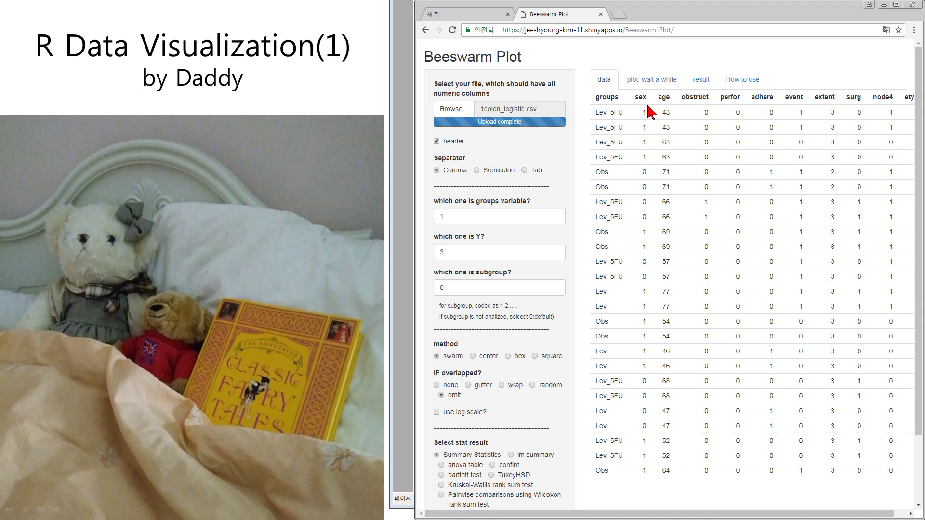
click(465, 287)
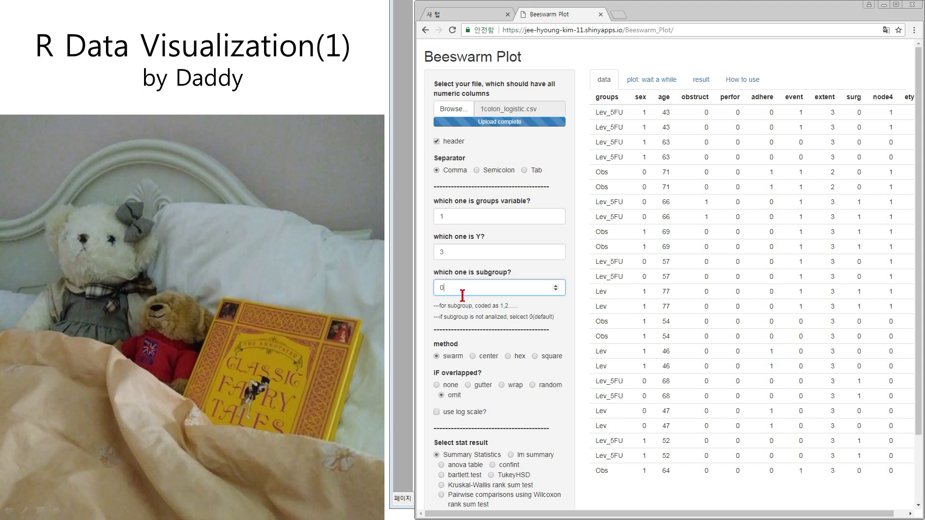
drag(463, 288, 411, 292)
text(2)
Render the age swarm for Lev, Lev_5FU and Obs with points coloured by sex.
click(671, 82)
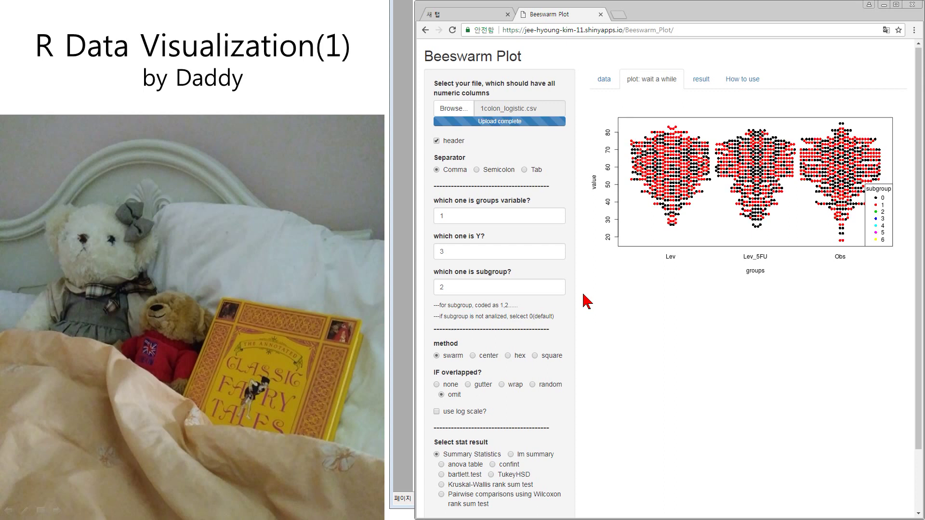
scroll(586, 301, down, 2)
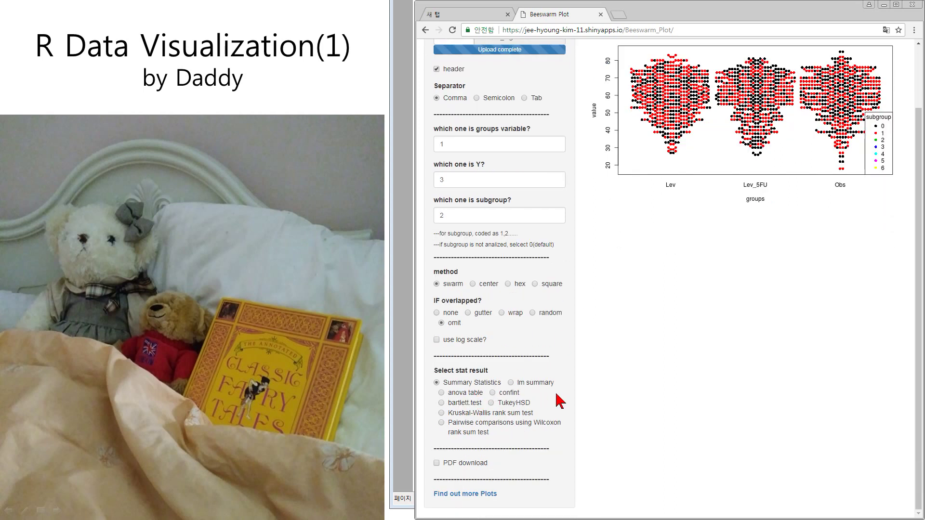
scroll(586, 311, up, 2)
Show the Summary Statistics output for each treatment group in the result tab.
click(703, 79)
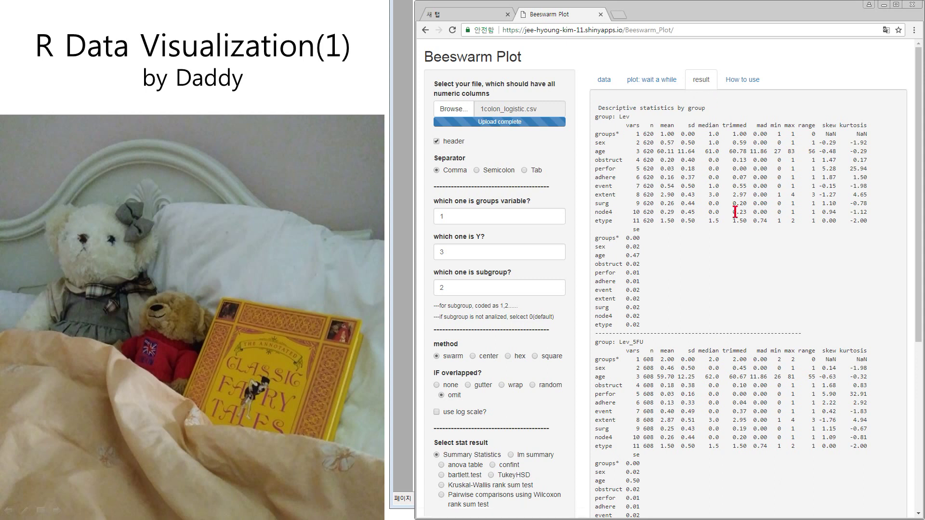
scroll(732, 456, down, 2)
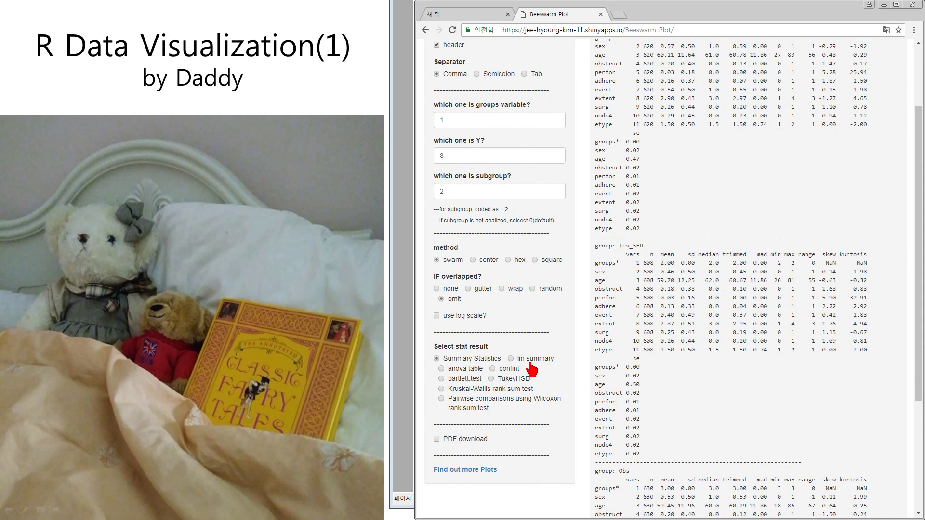
Show lm summary, ANOVA, Kruskal-Wallis, then pairwise Wilcoxon results.
click(511, 359)
click(472, 393)
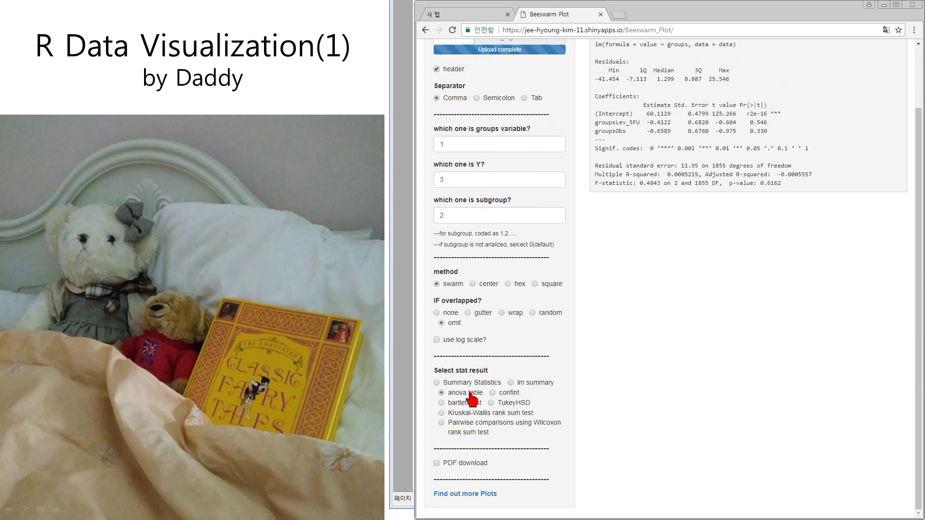
scroll(652, 394, up, 2)
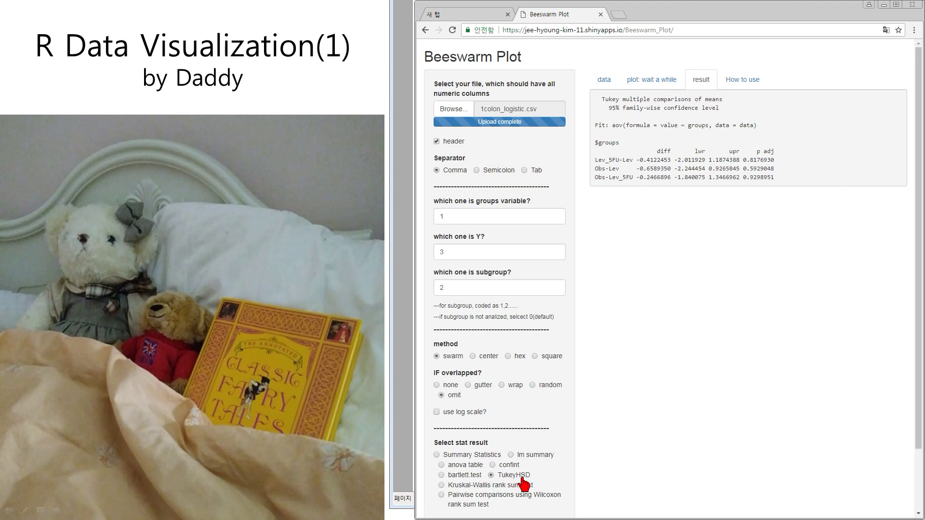
click(480, 486)
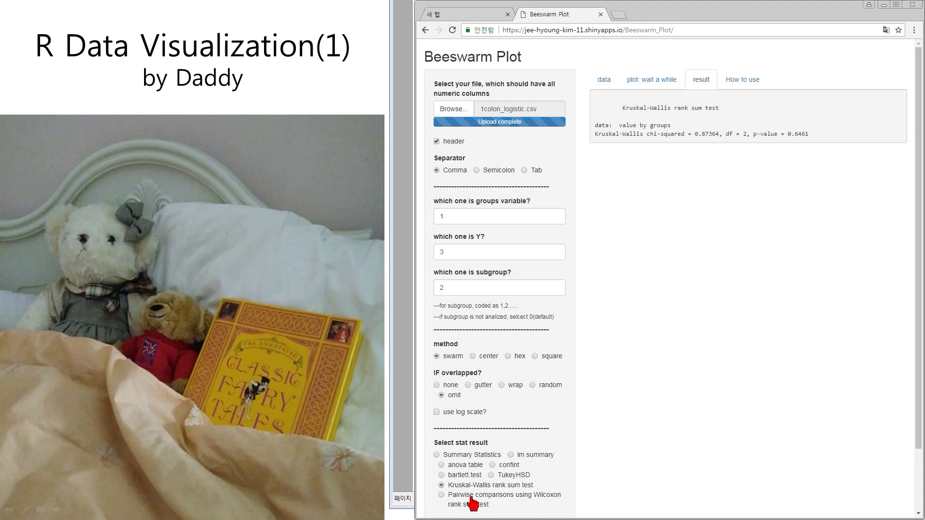
click(474, 504)
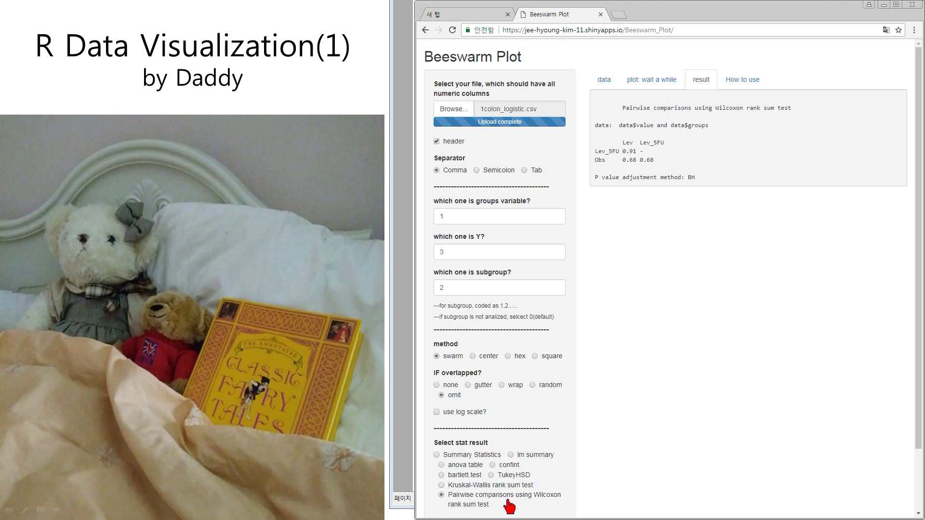
scroll(509, 508, down, 2)
scroll(510, 499, up, 2)
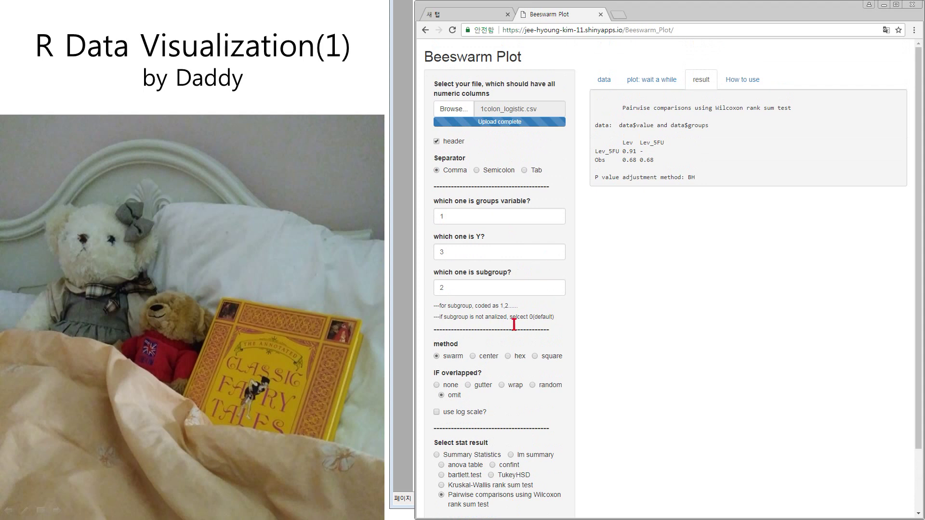